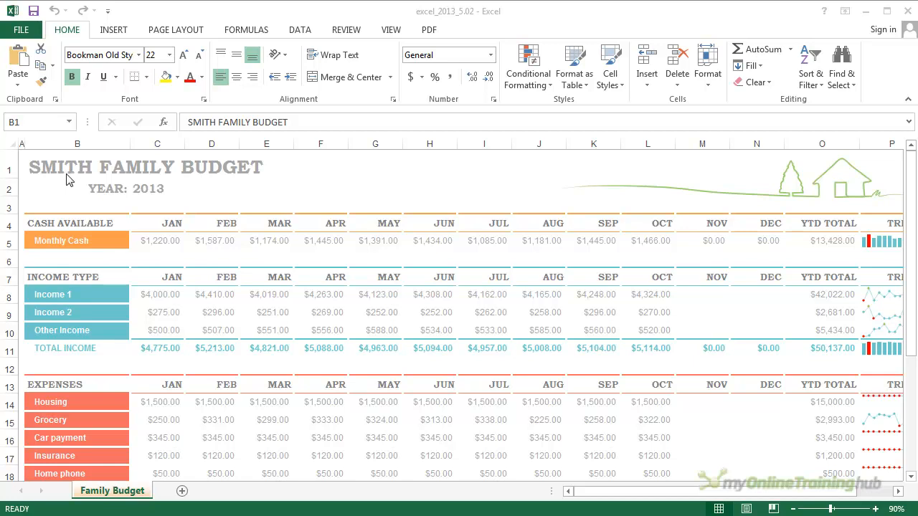
- Look over the family budget sheet from its title across to the TREND column and back
left_click(58, 175)
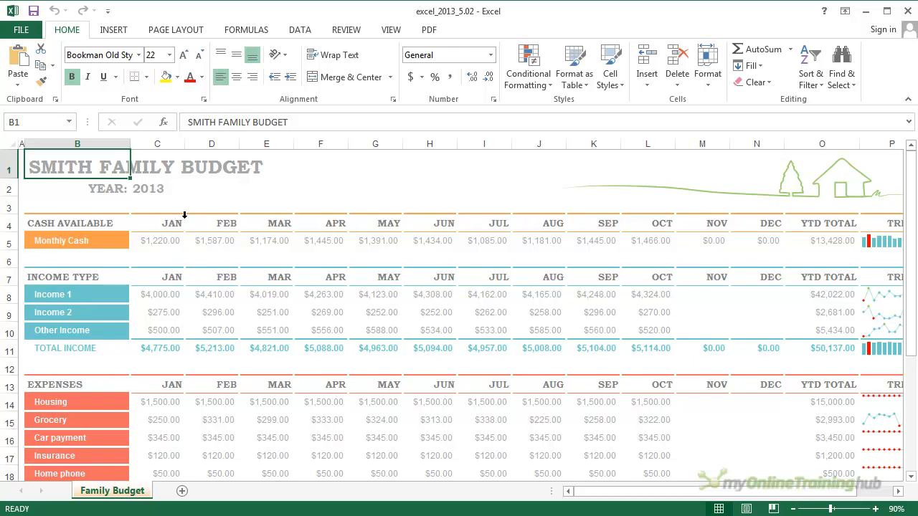
left_click(897, 492)
left_click(897, 492)
left_click(896, 492)
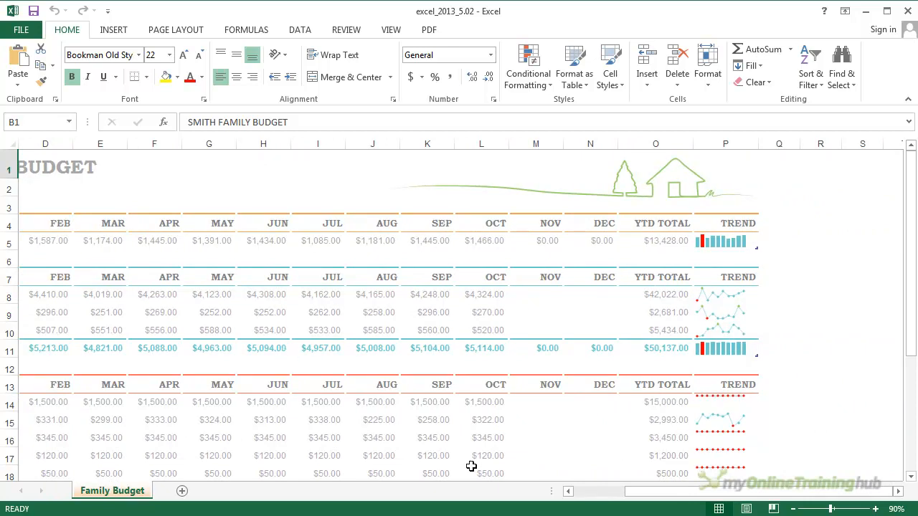
left_click(580, 493)
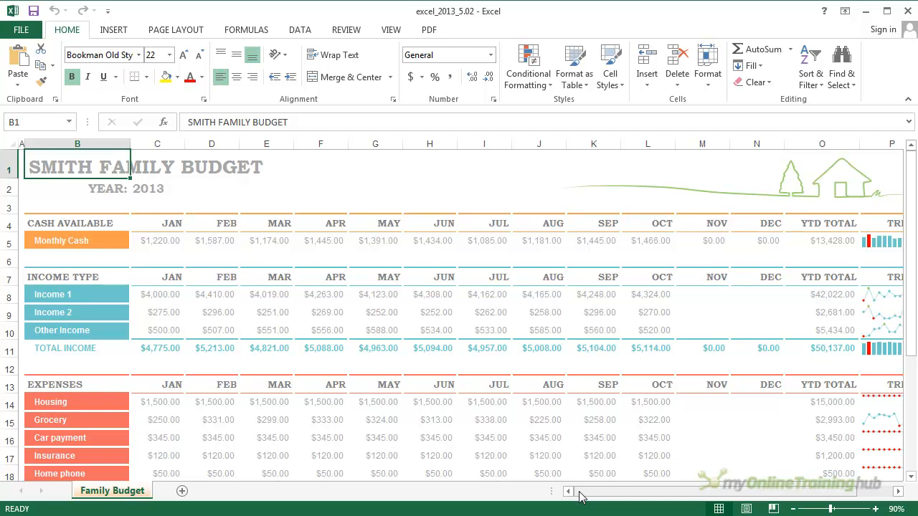
- Widen the JAN column (column C) slightly by eye
left_click(156, 242)
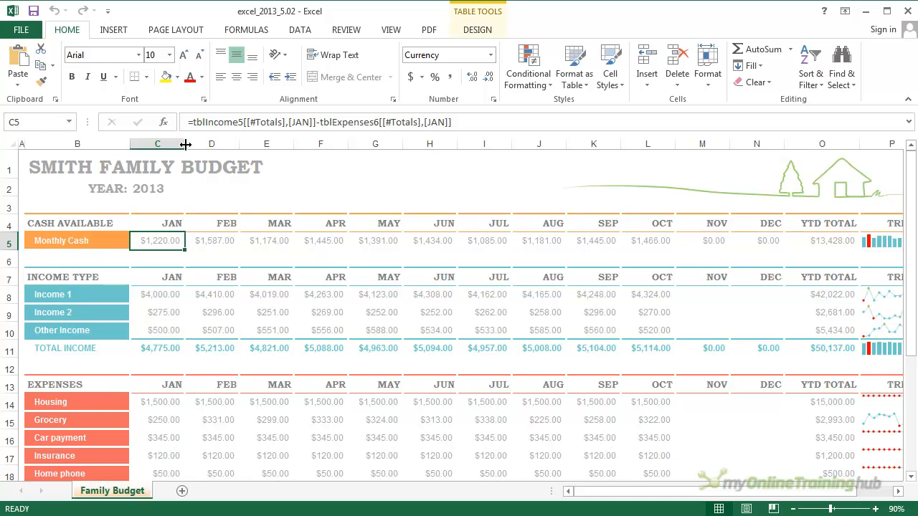
left_click_drag(185, 144, 185, 145)
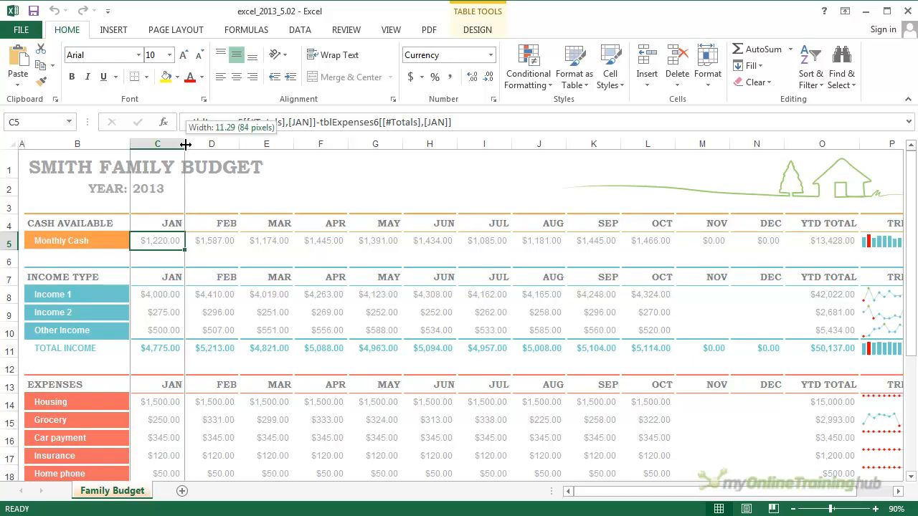
left_click_drag(185, 144, 195, 145)
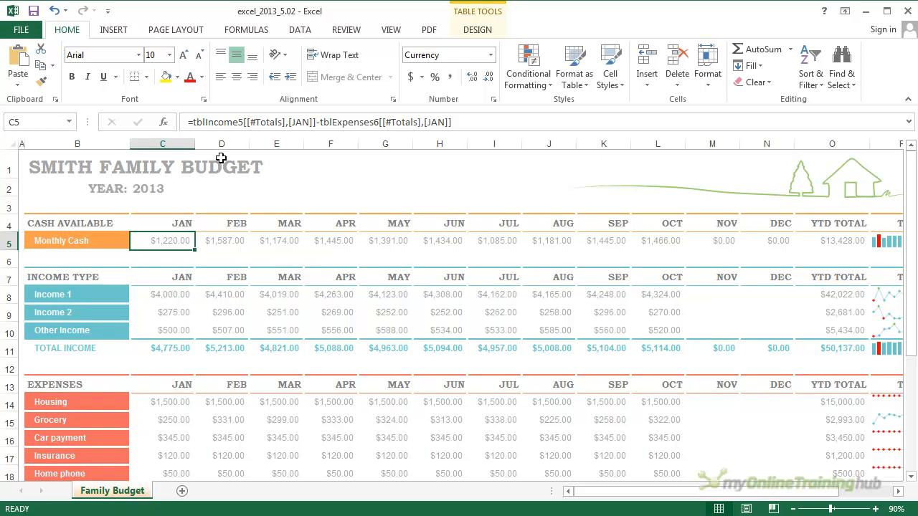
- Select columns C through O and widen them all evenly by eye
left_click_drag(166, 144, 813, 146)
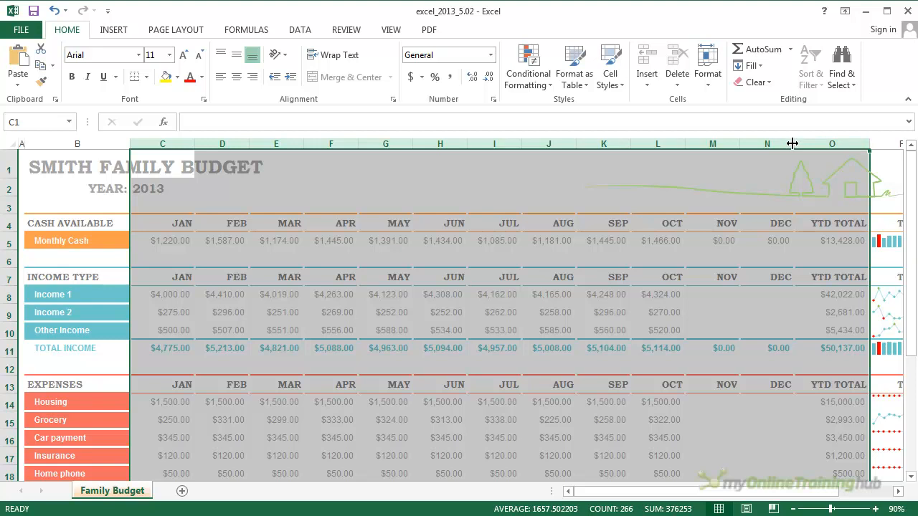
left_click_drag(793, 145, 808, 143)
left_click_drag(622, 491, 676, 488)
left_click(582, 494)
- Set the width of columns C through O to exactly 16 and check the resulting column widths
left_click_drag(182, 138, 785, 142)
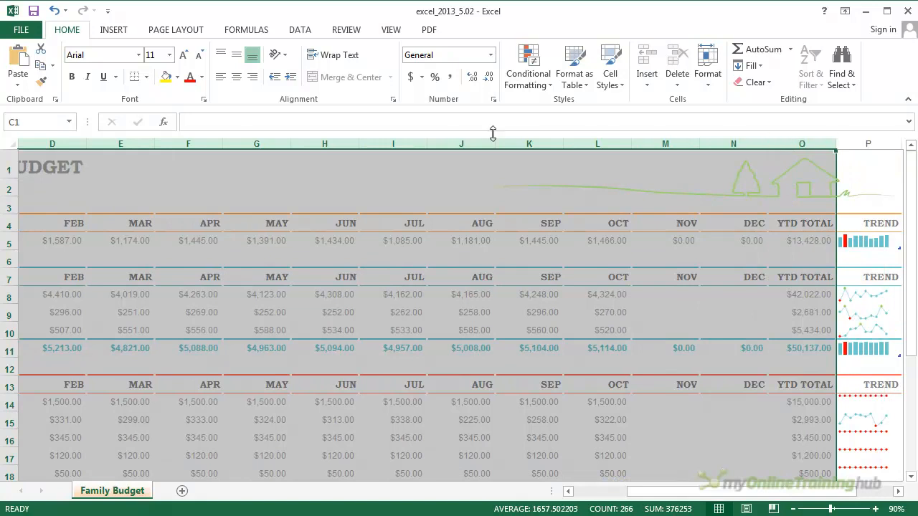
right_click(474, 141)
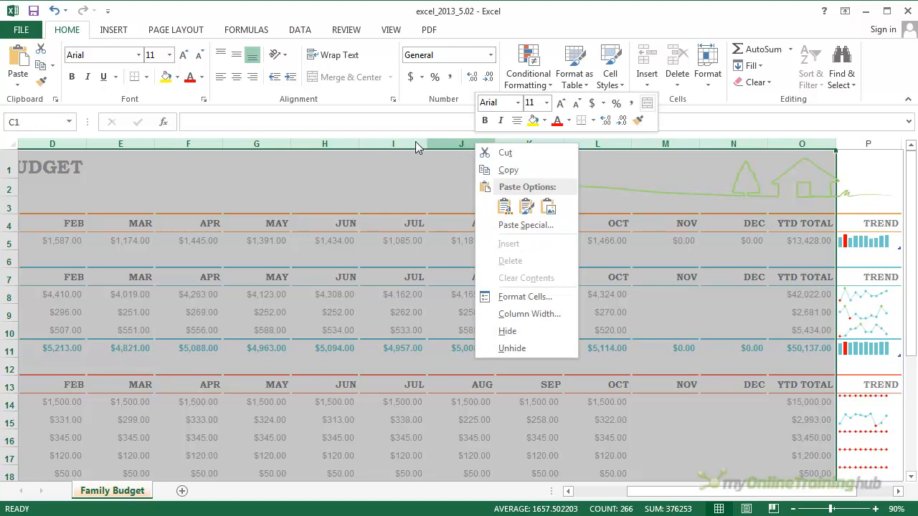
left_click(529, 314)
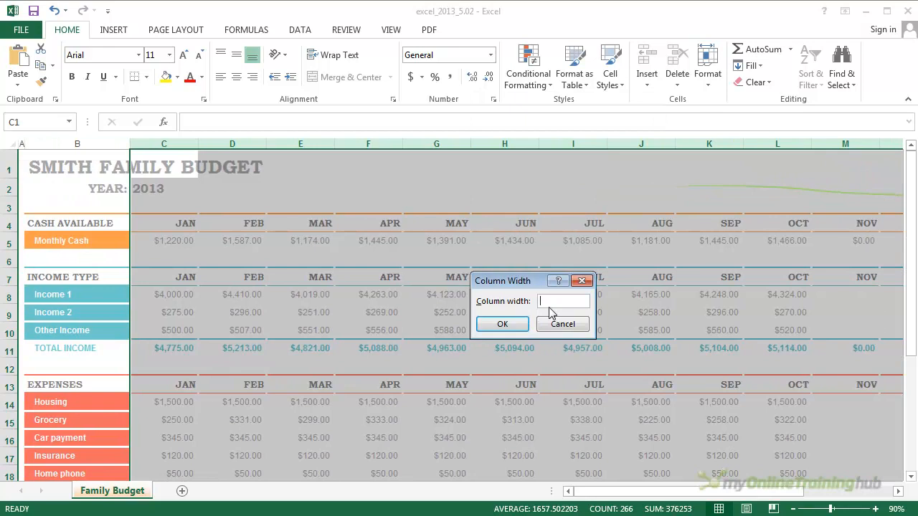
type("16")
left_click(517, 327)
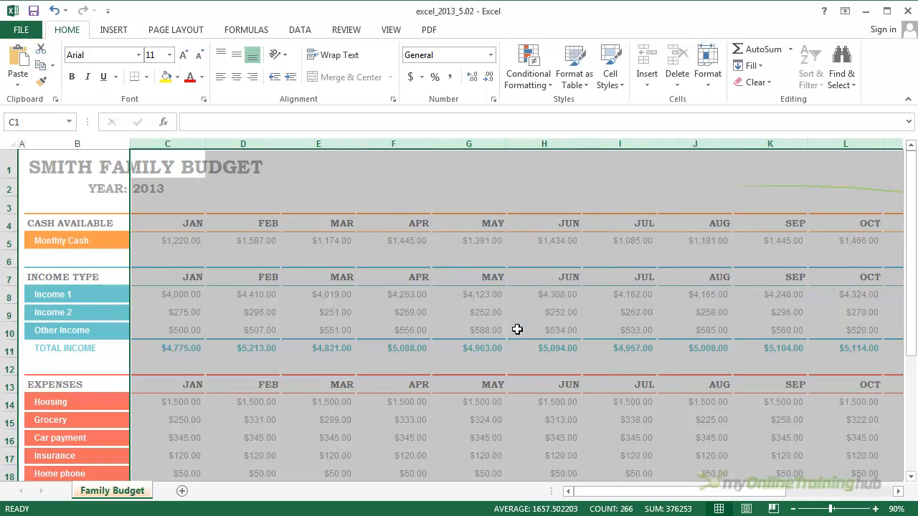
left_click_drag(204, 144, 204, 144)
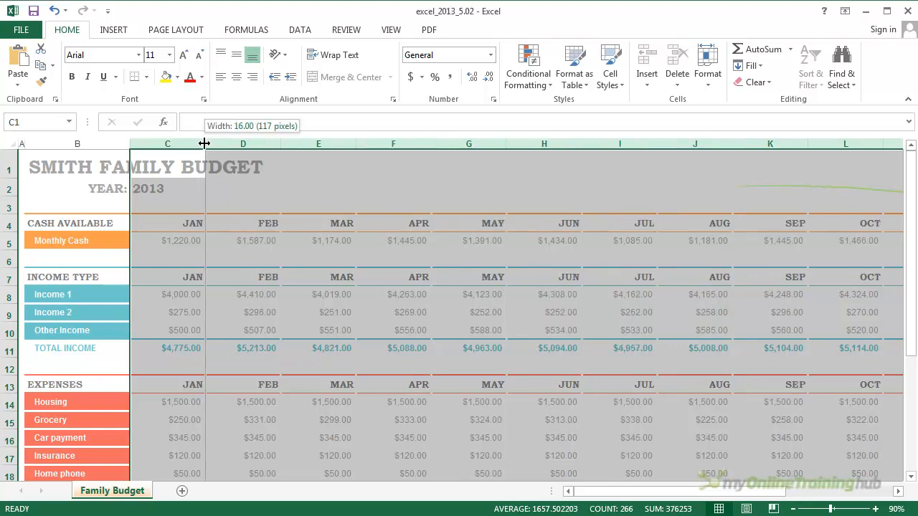
left_click_drag(281, 145, 282, 145)
left_click(393, 311)
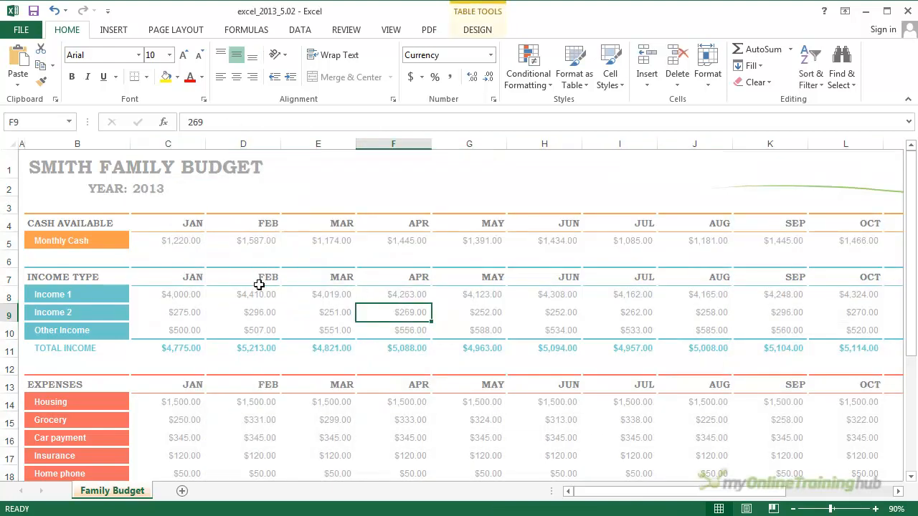
- Increase the font size of the Monthly Cash amounts from JAN through YTD TOTAL to 12
left_click(182, 244)
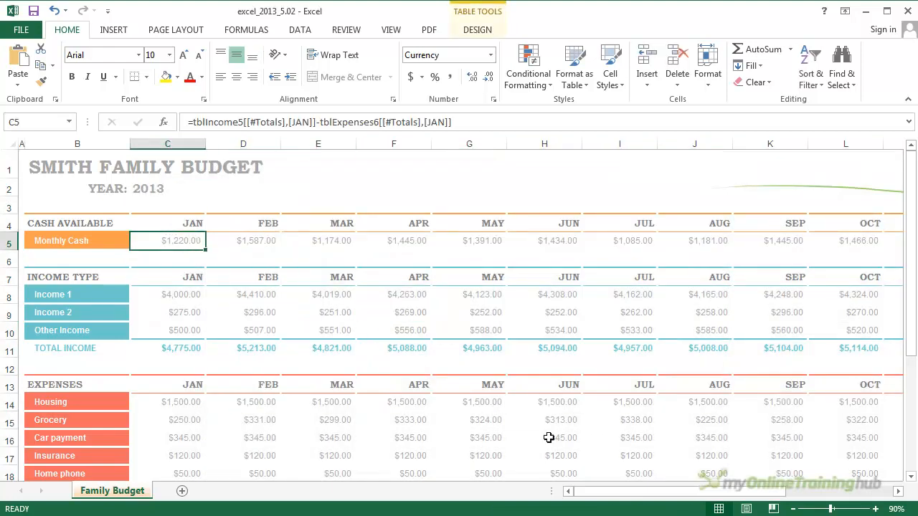
scroll(881, 492, "right", 3)
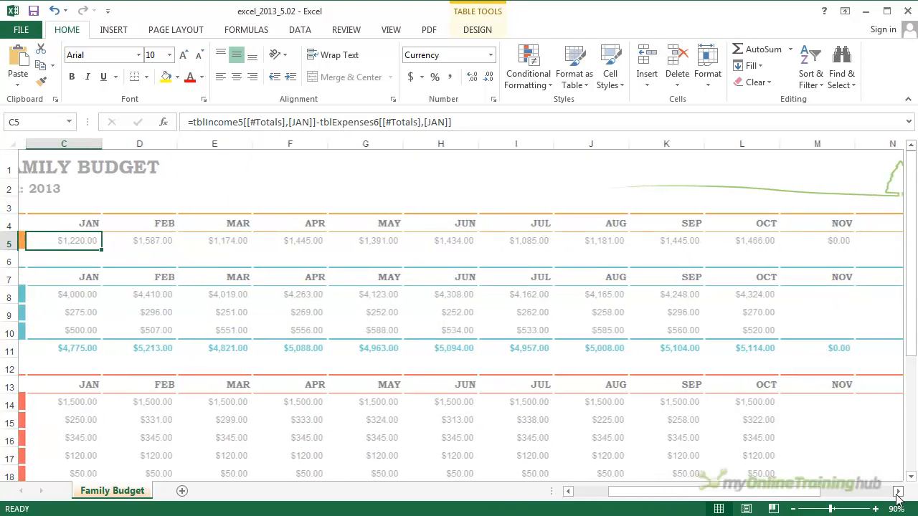
left_click_drag(639, 493, 608, 502)
left_click_drag(177, 241, 858, 240)
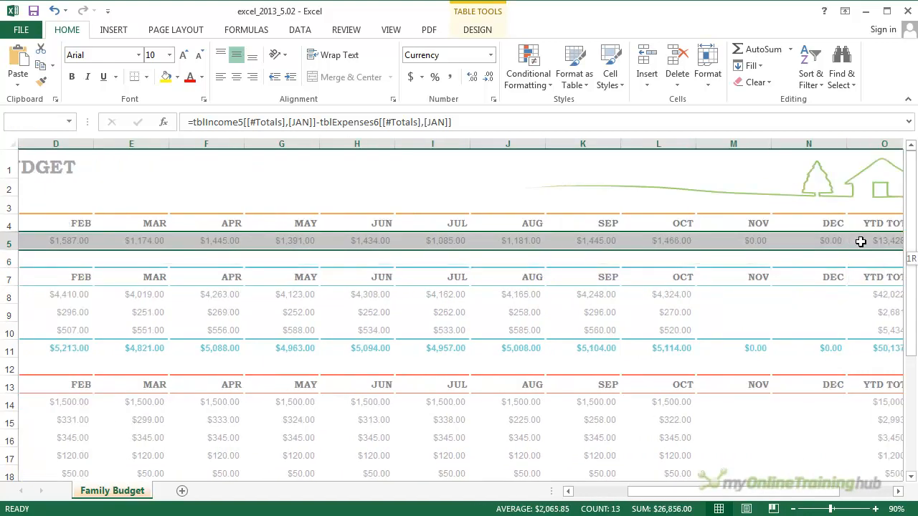
left_click(184, 55)
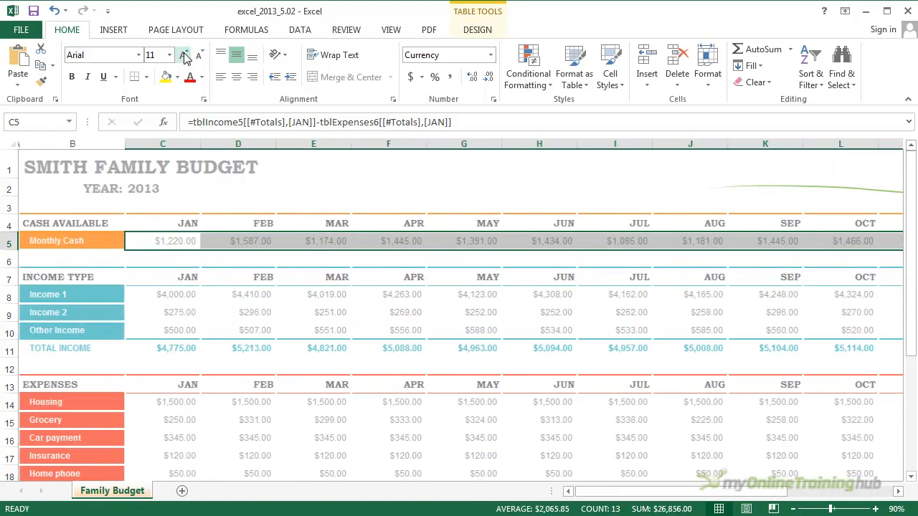
left_click(184, 55)
left_click(426, 362)
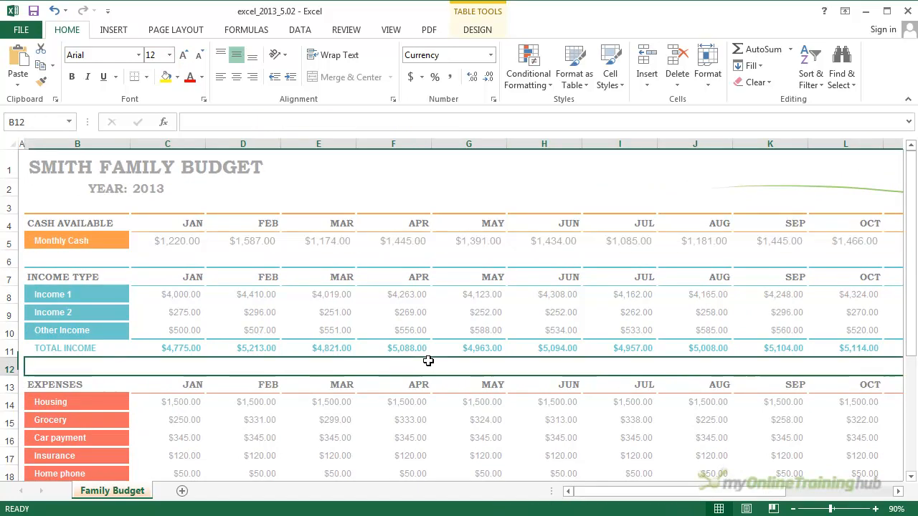
- Select the three income rows, 8 to 10, and make them all equally taller by eye
left_click(177, 243)
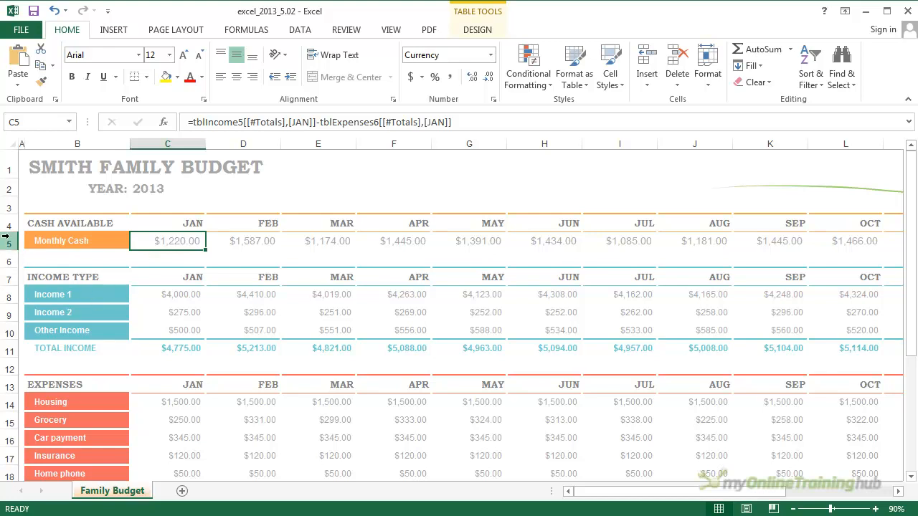
left_click_drag(9, 231, 9, 232)
left_click_drag(9, 293, 10, 351)
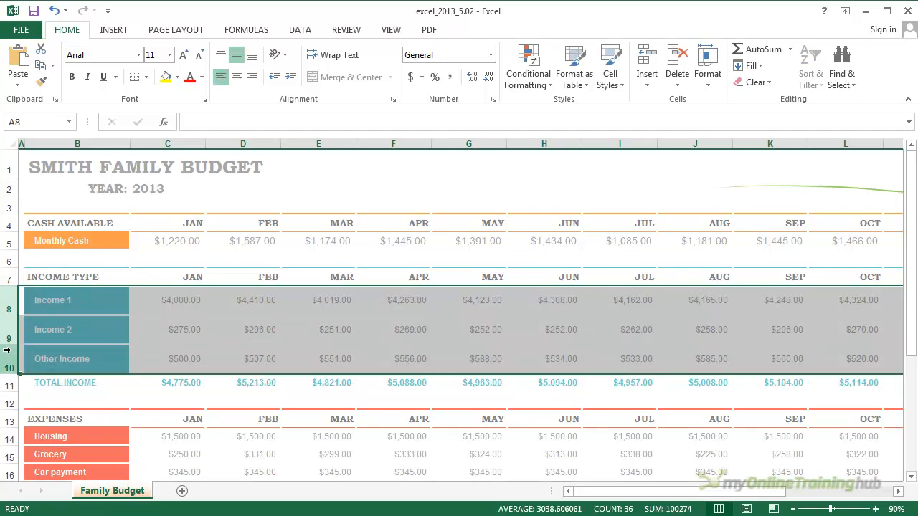
left_click_drag(14, 314, 14, 314)
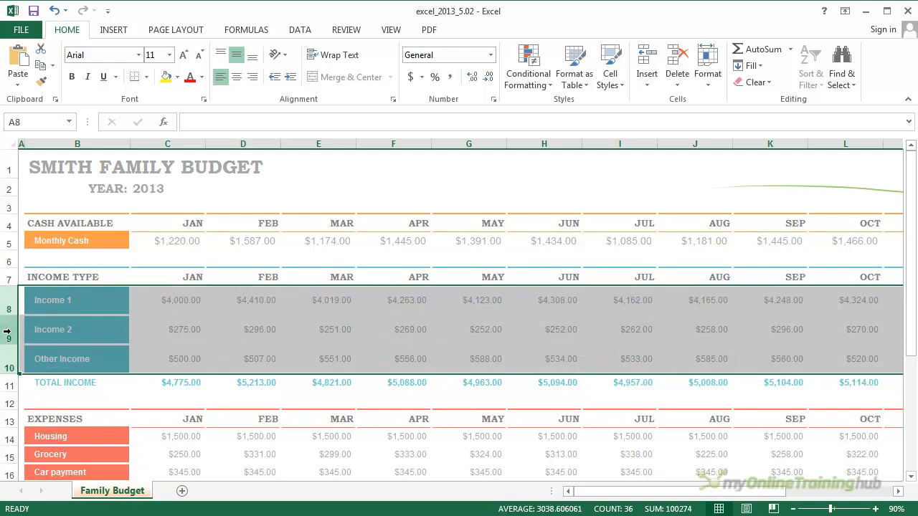
left_click_drag(6, 345, 8, 343)
- Increase the font size of the income amounts in rows 8 to 10, from JAN through YTD TOTAL, to 12
left_click(175, 301)
left_click_drag(172, 300, 746, 358)
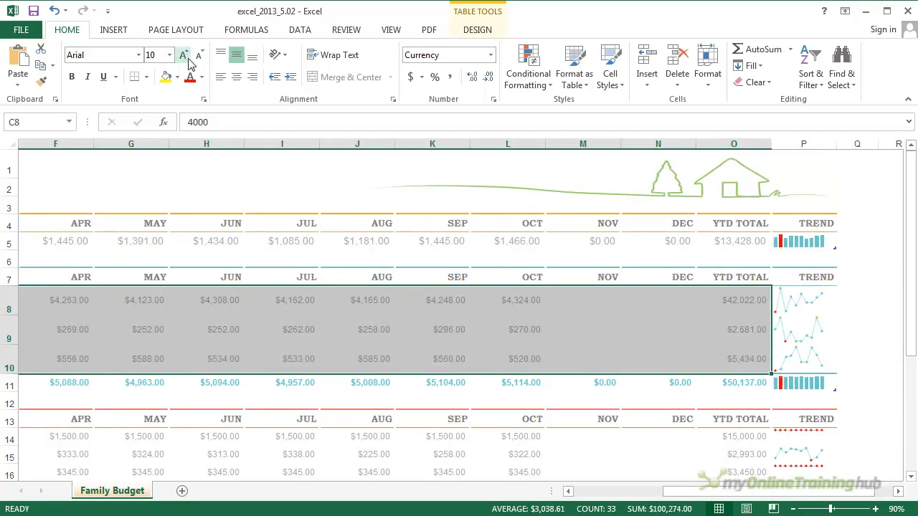
left_click(184, 57)
left_click(185, 58)
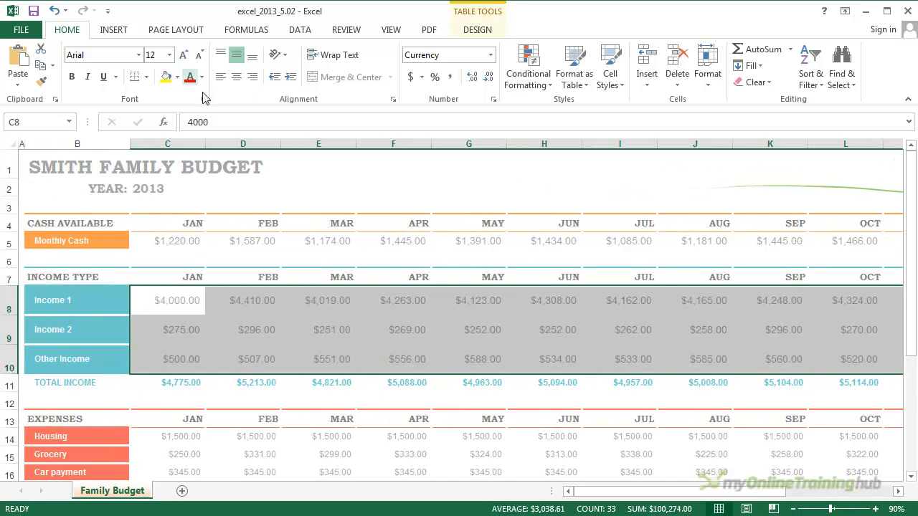
left_click(394, 342)
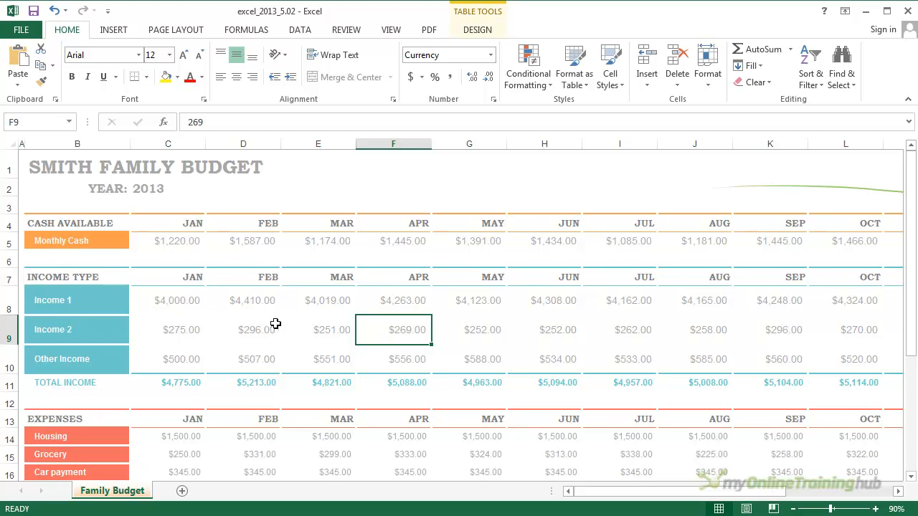
- Examine the spacing of the income rows and compare it with the expense rows further down the sheet
left_click(335, 301)
left_click(333, 330)
left_click(327, 355)
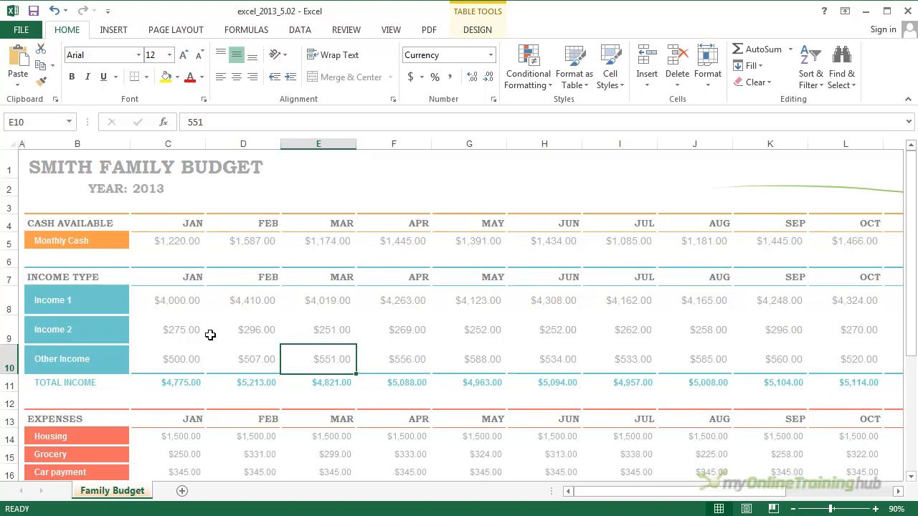
scroll(210, 335, "down", 5)
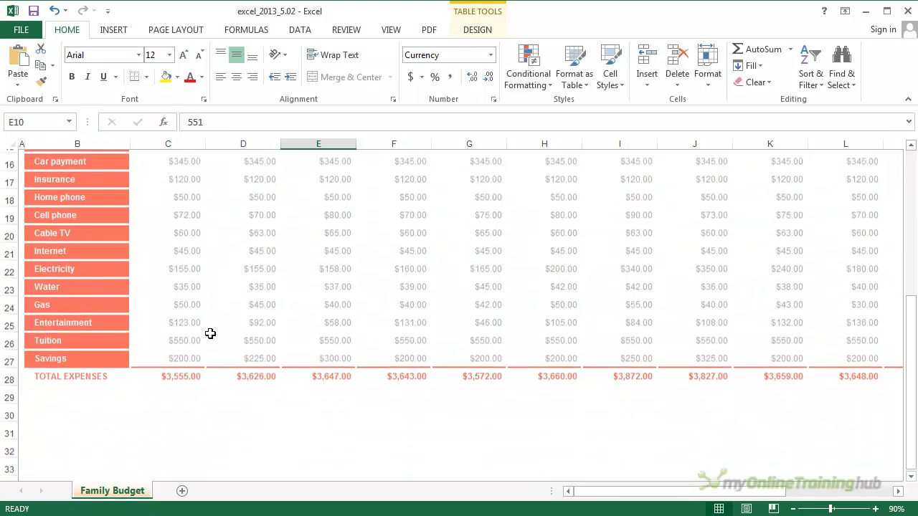
scroll(210, 334, "up", 4)
scroll(210, 334, "up", 1)
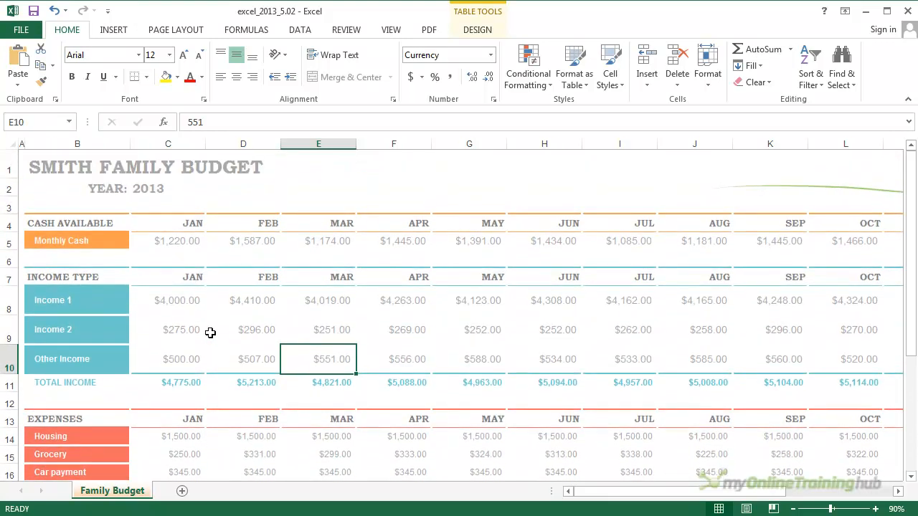
scroll(230, 347, "down", 3)
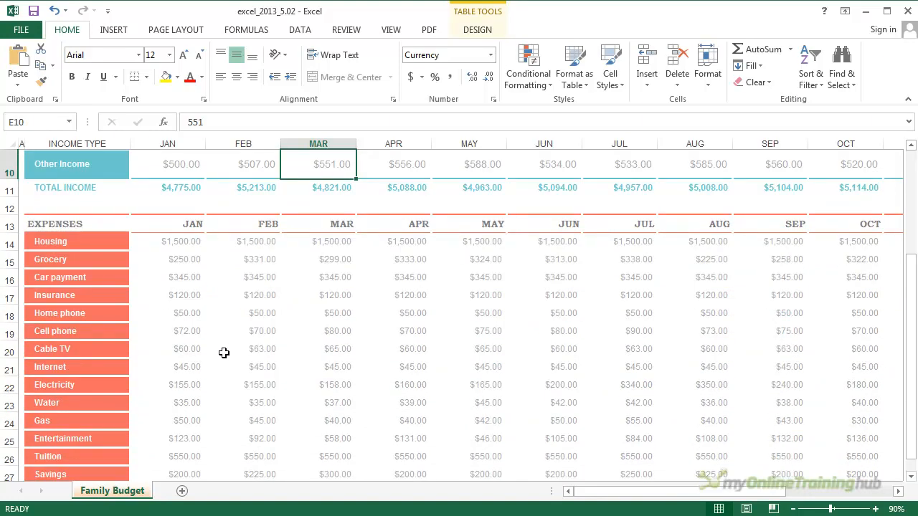
scroll(208, 345, "up", 3)
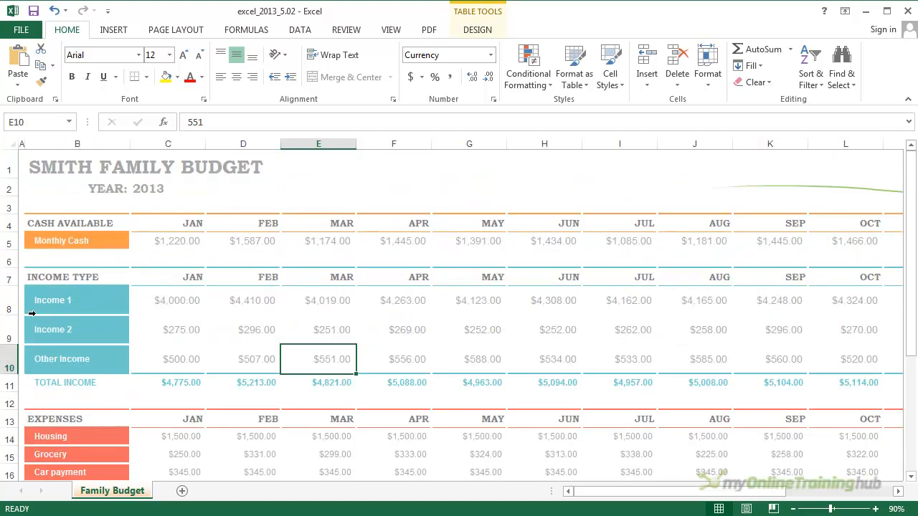
- Set the row height of all expense rows from Housing to Savings (rows 14 to 27) to 22
scroll(31, 313, "down", 4)
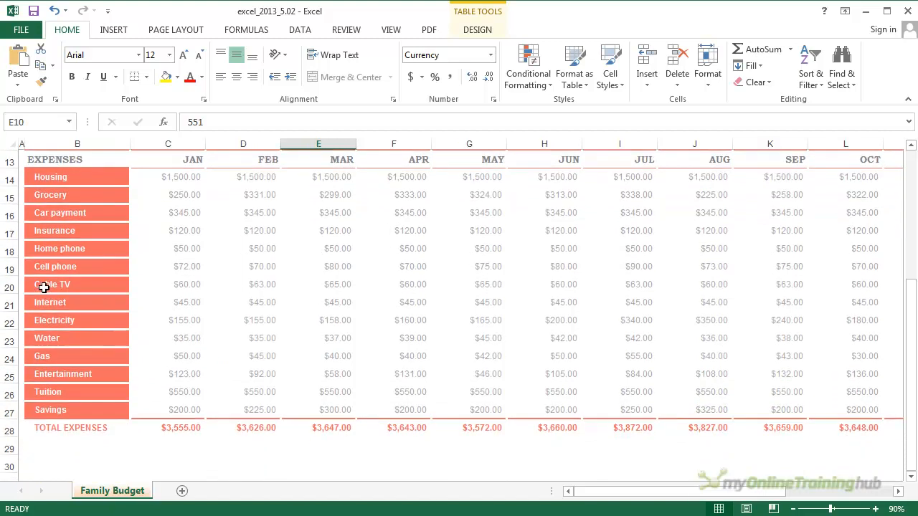
left_click_drag(6, 178, 4, 409)
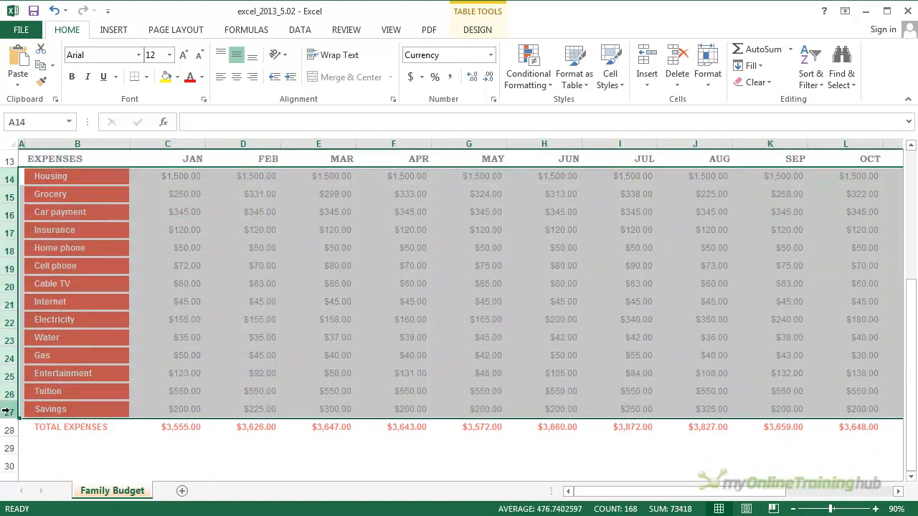
right_click(12, 349)
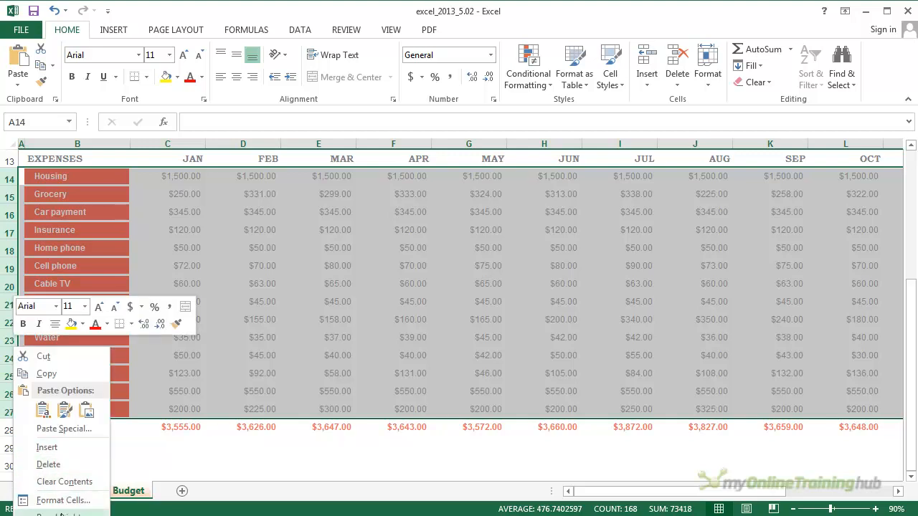
right_click(14, 198)
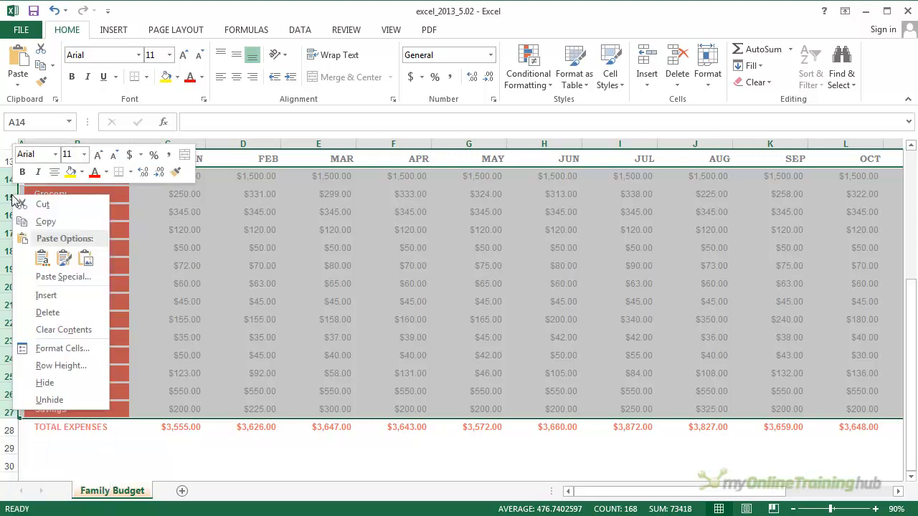
left_click(61, 366)
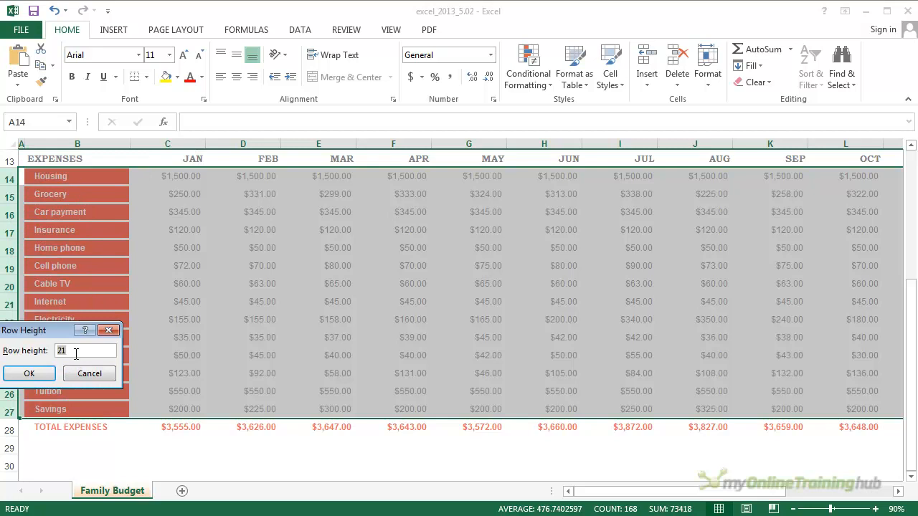
type("22")
left_click(41, 374)
left_click(209, 371)
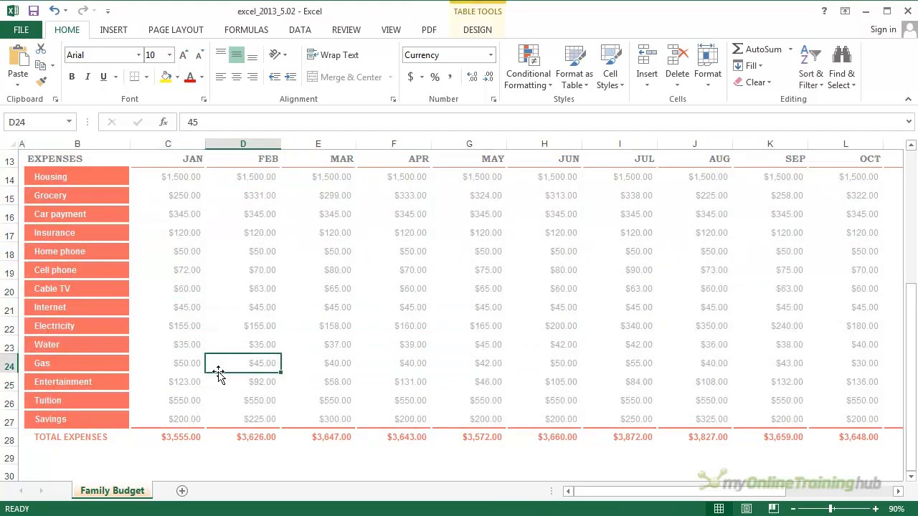
- Narrow the FEB column (D) by eye and auto-fit its width to its contents
scroll(210, 375, "up", 3)
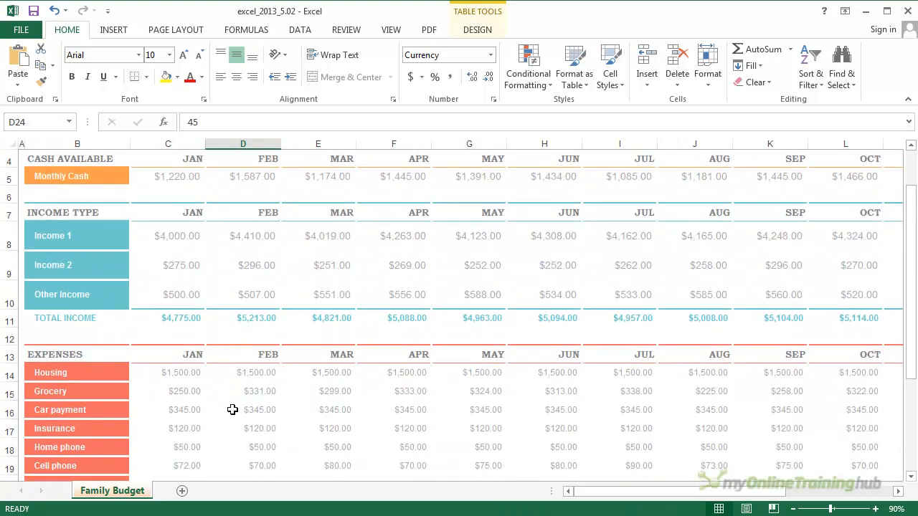
scroll(232, 410, "up", 1)
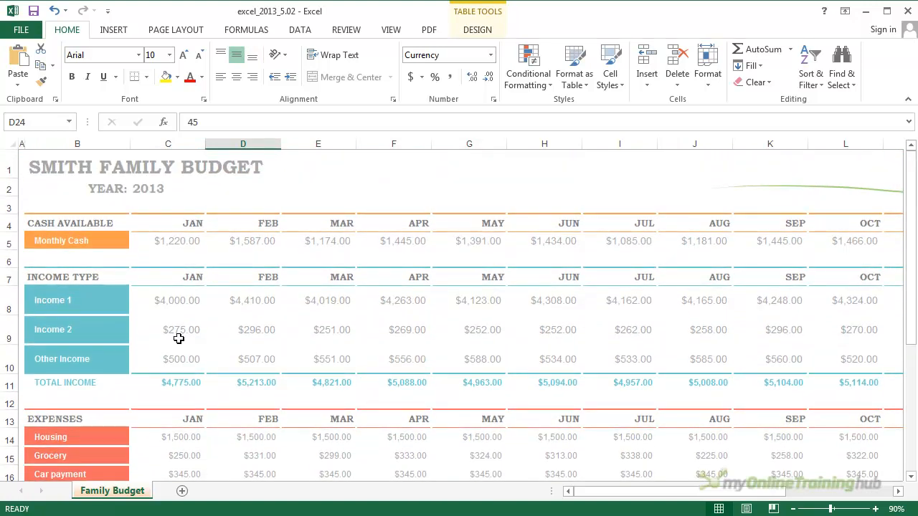
scroll(220, 375, "down", 5)
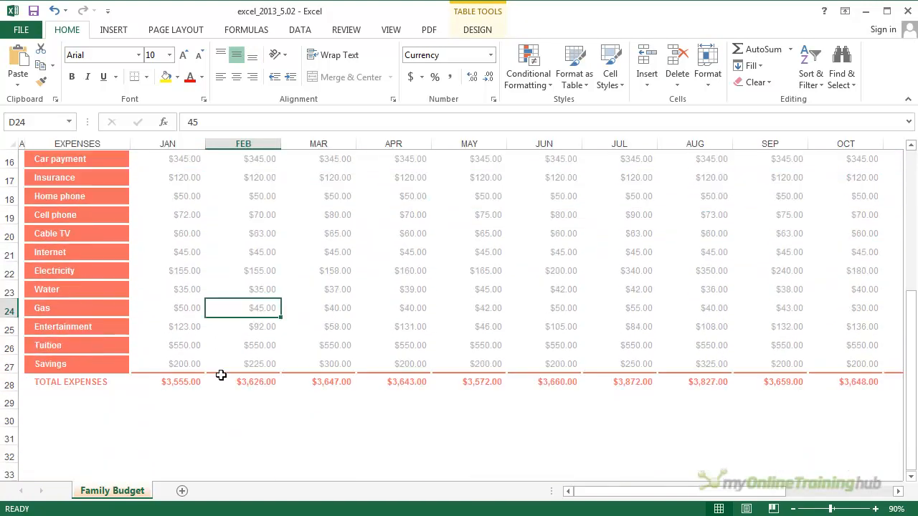
scroll(221, 375, "up", 5)
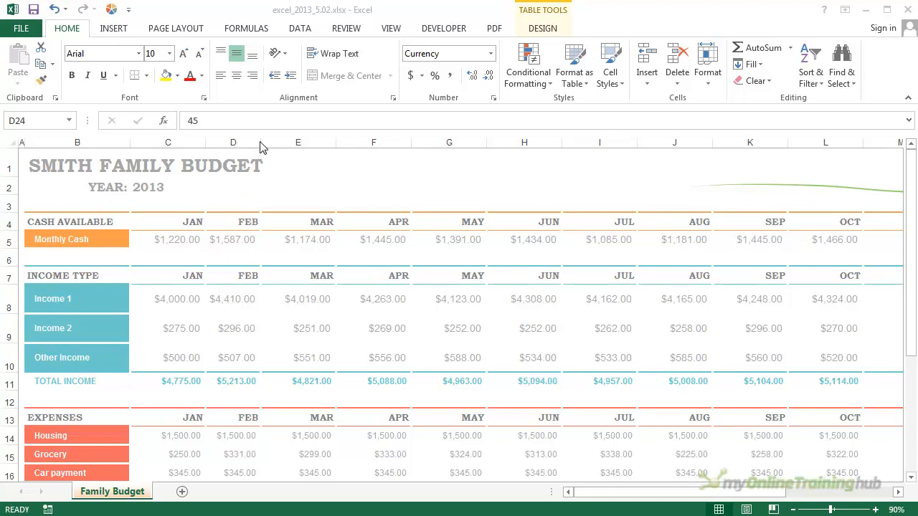
left_click_drag(261, 144, 235, 145)
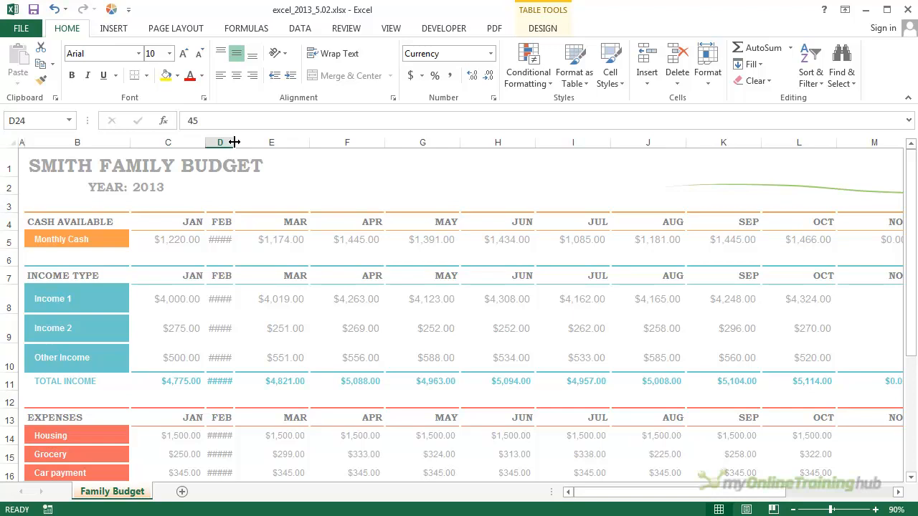
double_click(234, 142)
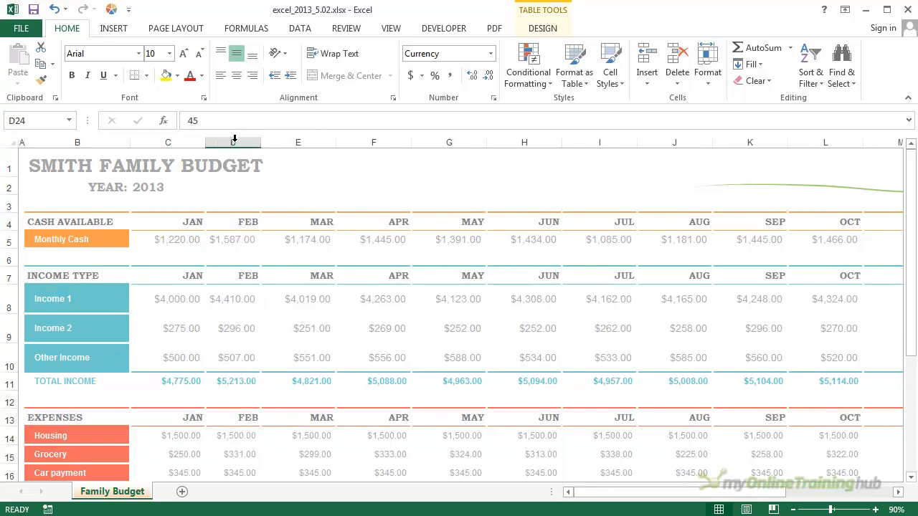
- Narrow the MAR, APR and MAY columns (E to G) one by one and widen all three together to fit their amounts
left_click_drag(335, 146, 304, 145)
left_click_drag(378, 146, 350, 147)
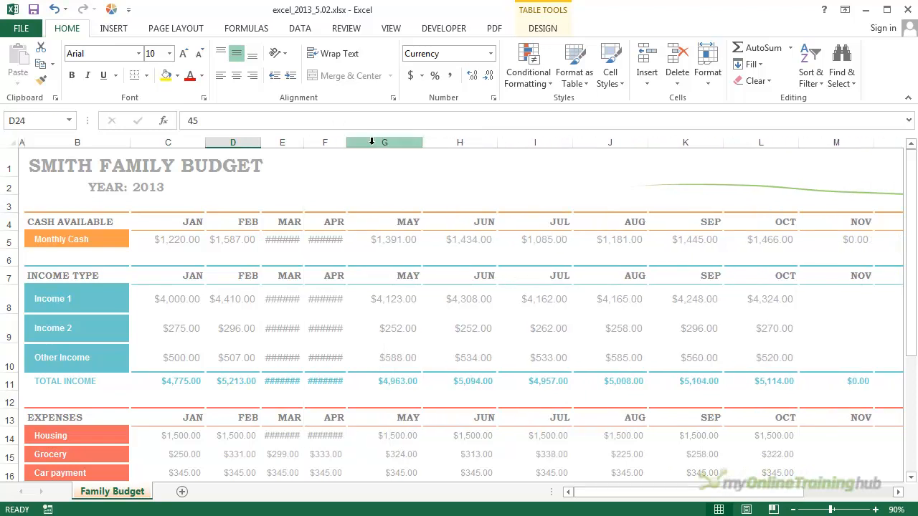
left_click_drag(418, 145, 391, 146)
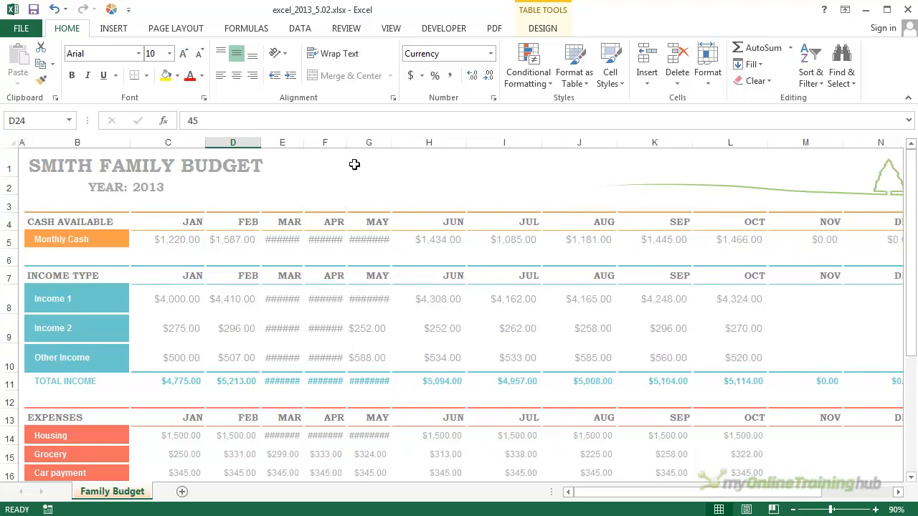
left_click_drag(270, 140, 383, 140)
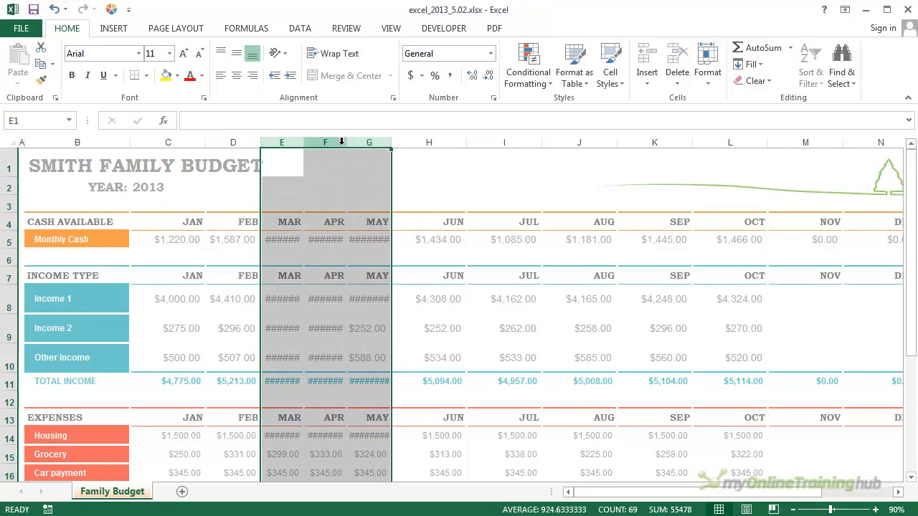
left_click_drag(347, 144, 360, 144)
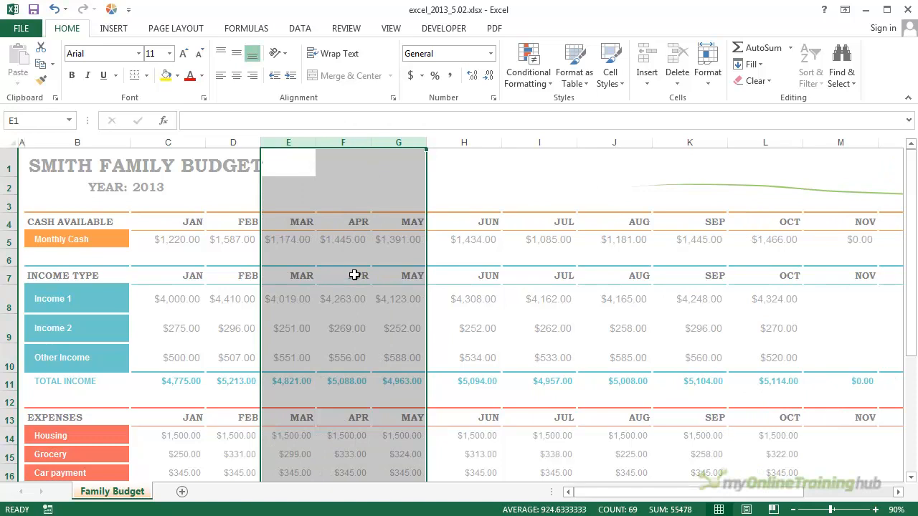
- Shrink the INCOME TYPE header row (row 7) by eye and auto-fit its height to its text
scroll(395, 404, "down", 3)
scroll(395, 404, "up", 3)
mouse_move(10, 283)
left_mouse_down()
mouse_move(13, 309)
mouse_move(11, 270)
left_mouse_up()
left_click(59, 279)
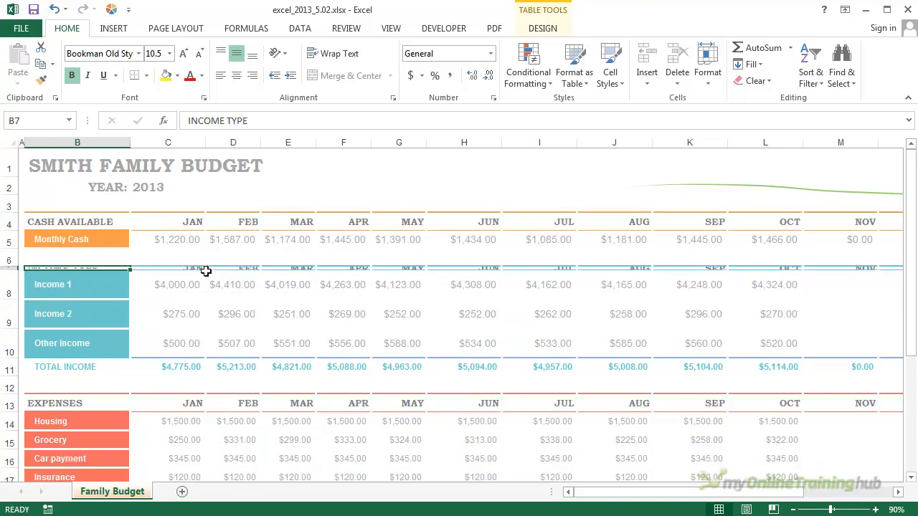
double_click(12, 269)
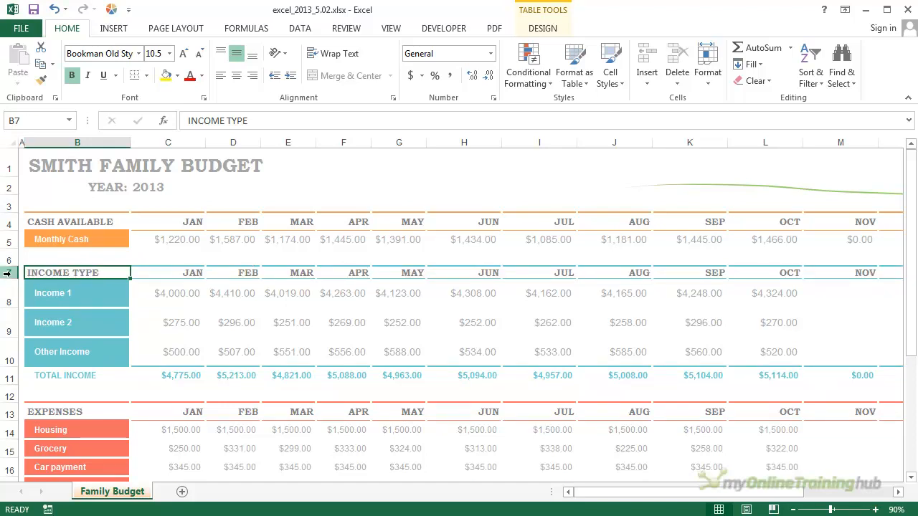
- Auto-fit the heights of the Income 1, Income 2 and Other Income rows (8 to 10) one at a time
double_click(10, 309)
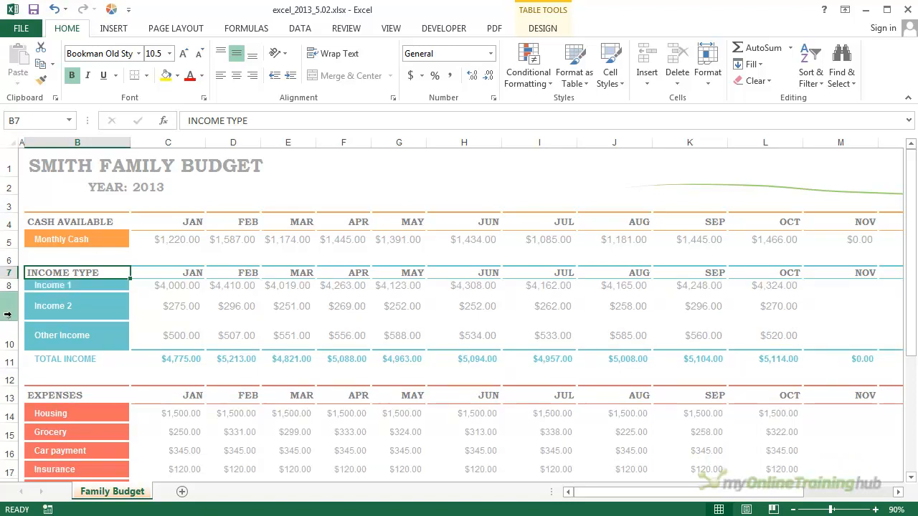
double_click(9, 321)
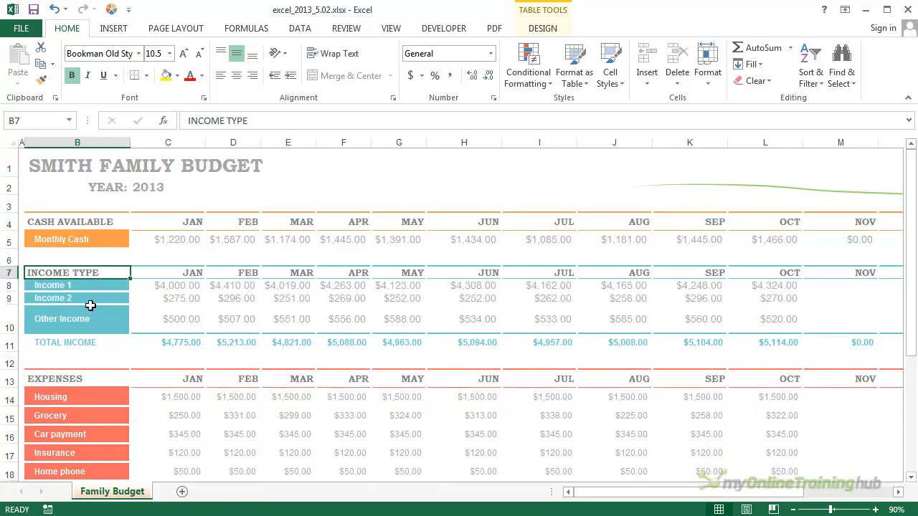
double_click(11, 335)
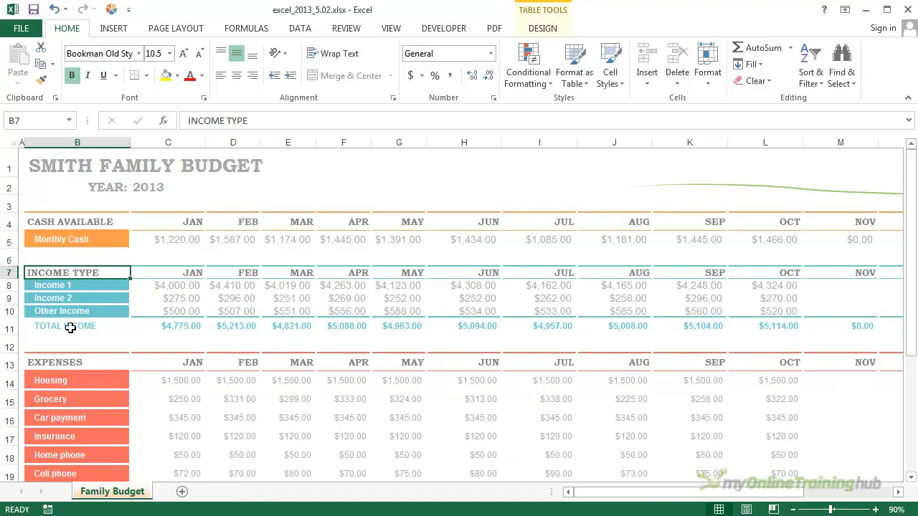